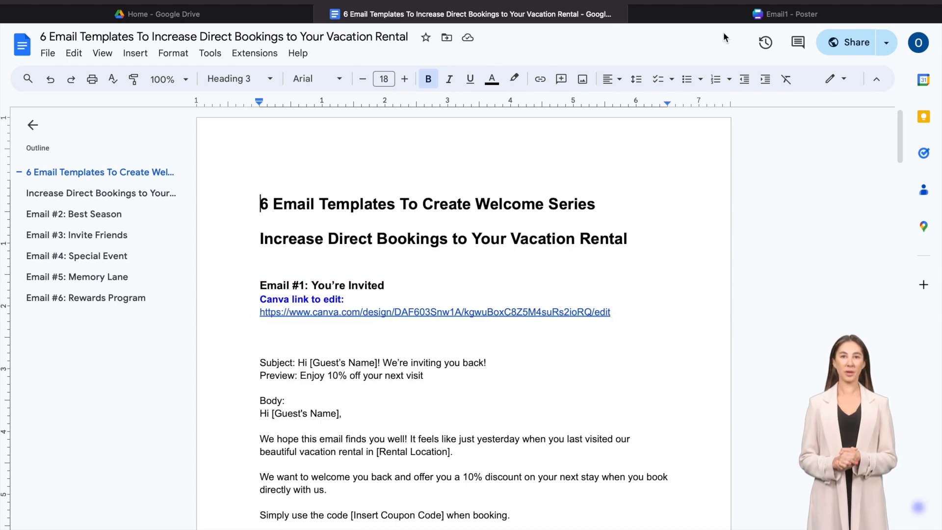
Step: Switch to the Email1 poster design in Canva and make an editable copy of it
click(731, 19)
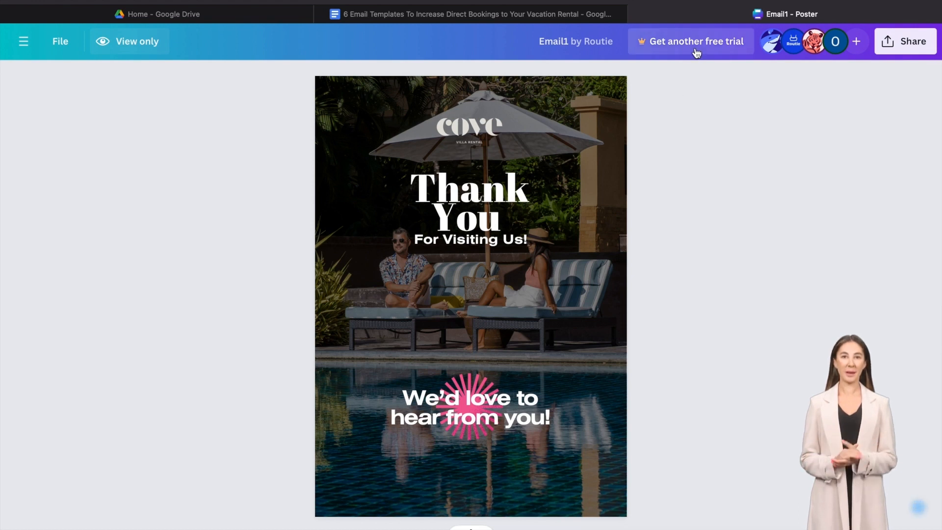
click(61, 41)
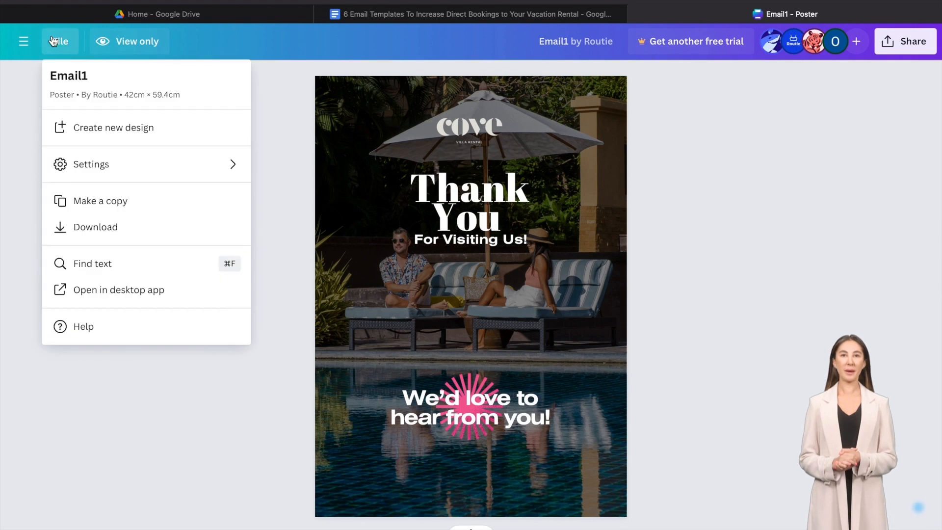
click(61, 175)
click(116, 206)
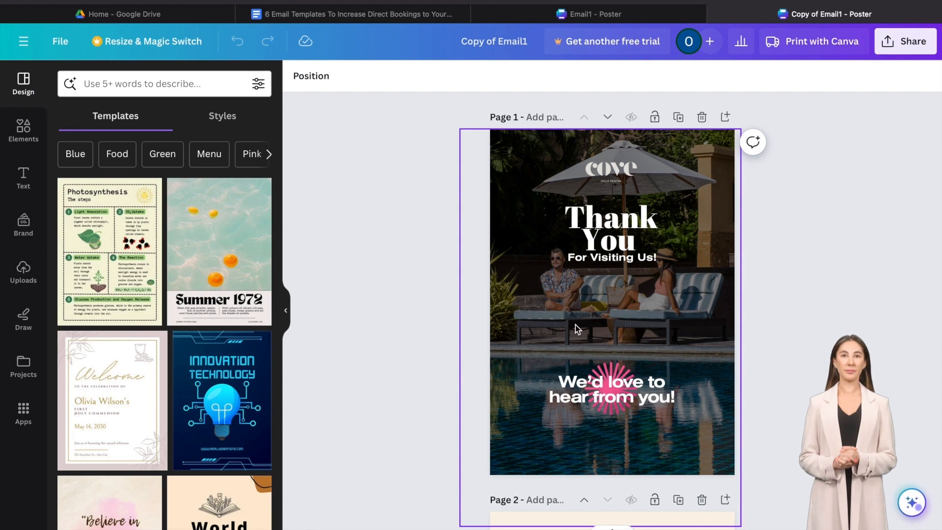
Step: Download both pages of the copied Email1 design as PNG files
scroll(584, 427, down, 6)
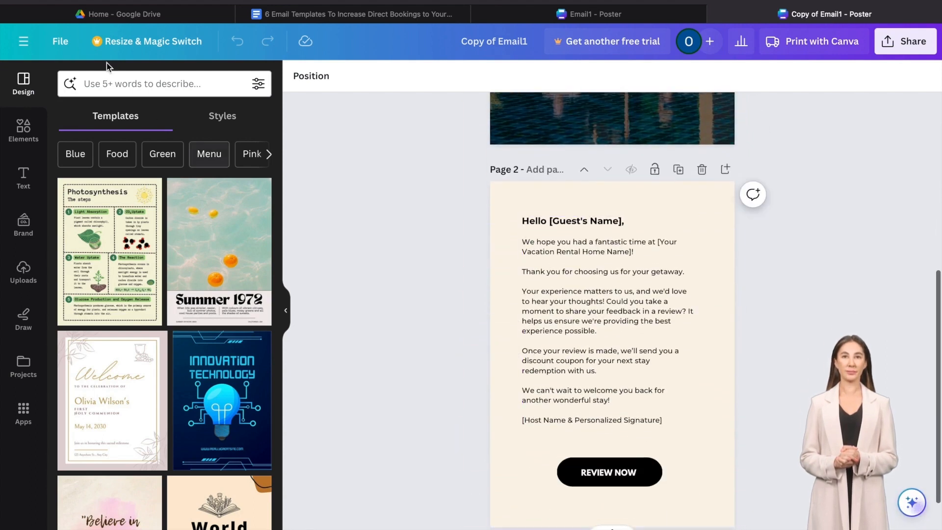
click(60, 42)
click(82, 311)
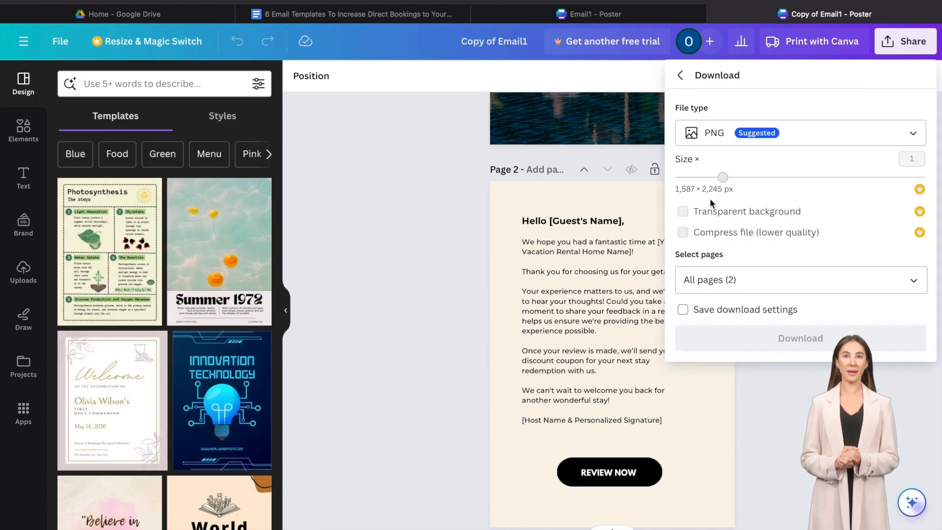
click(778, 338)
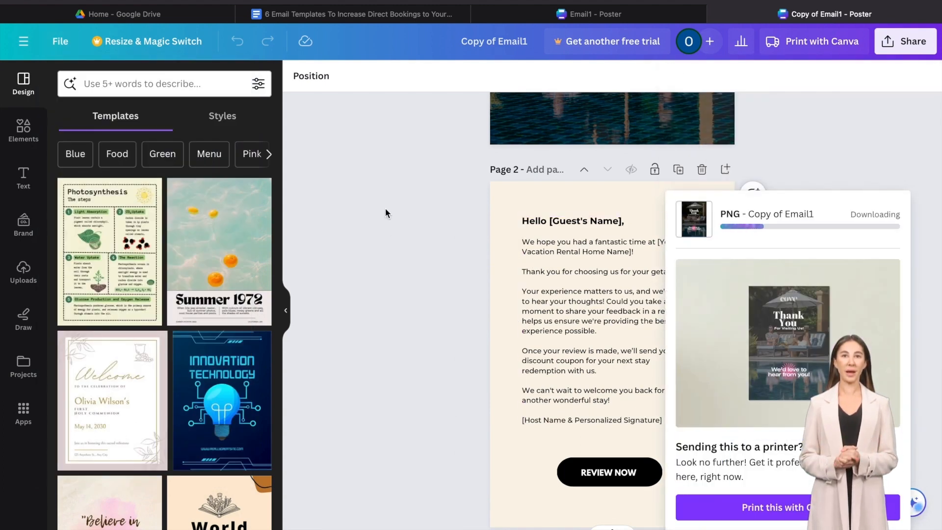
scroll(386, 212, up, 6)
scroll(384, 208, up, 1)
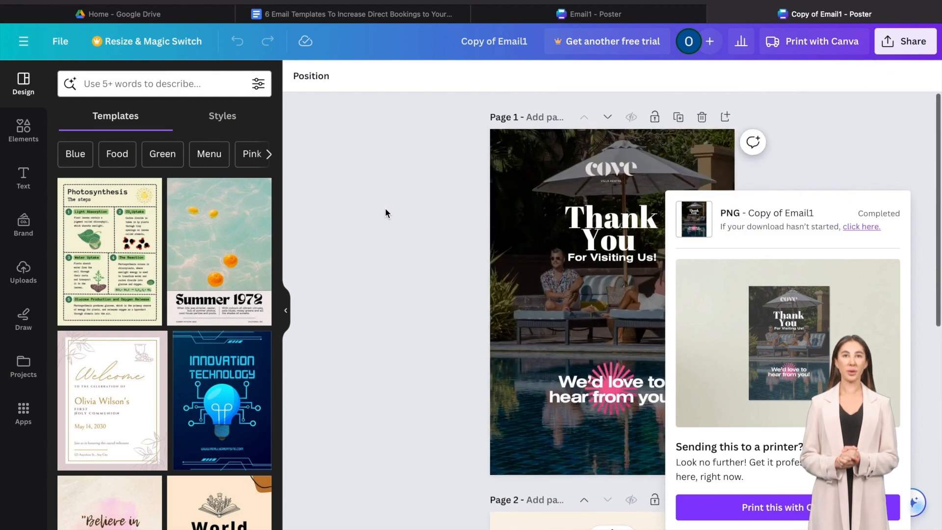
scroll(657, 299, down, 5)
scroll(657, 299, up, 5)
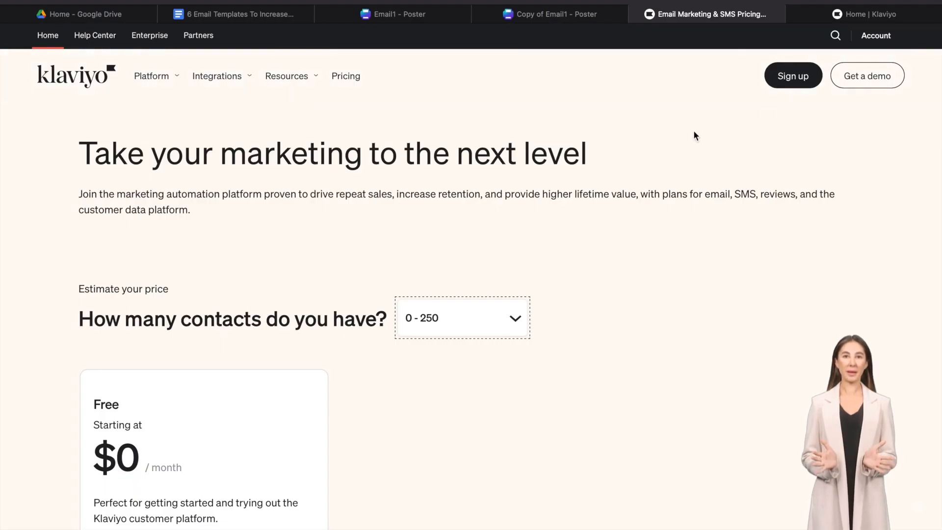
Step: Switch to the Klaviyo account and create a blank email template
scroll(219, 447, down, 1)
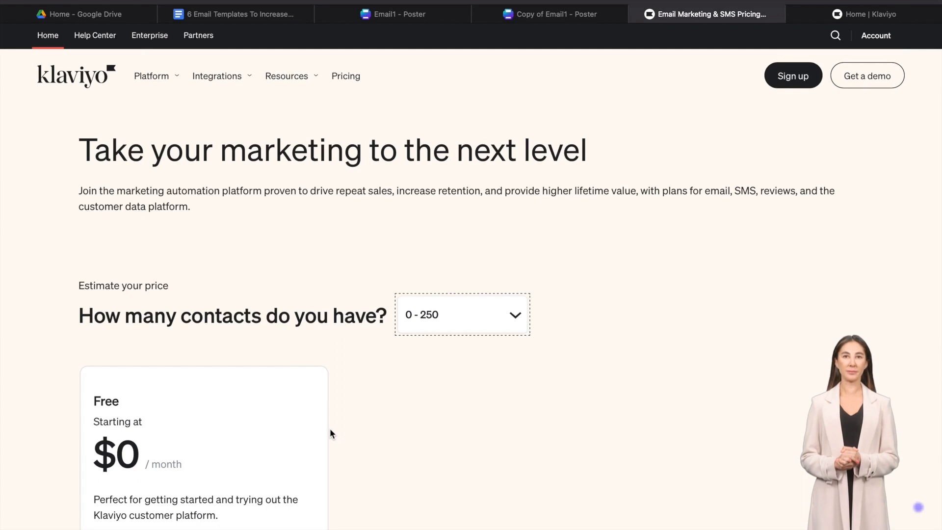
click(844, 14)
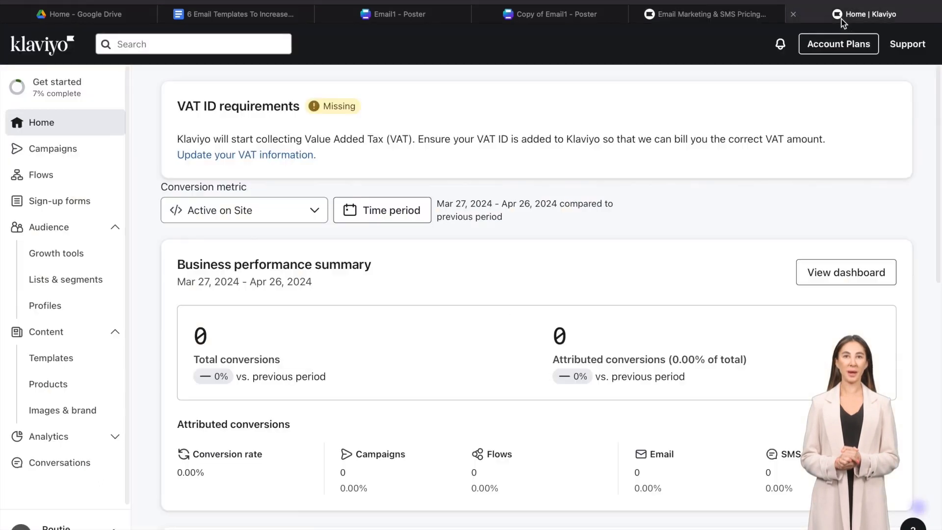
click(70, 363)
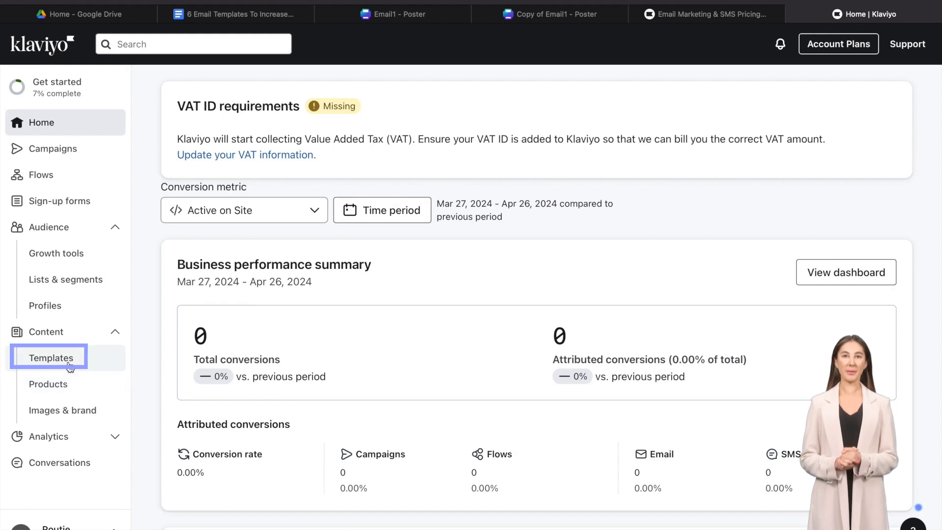
click(70, 365)
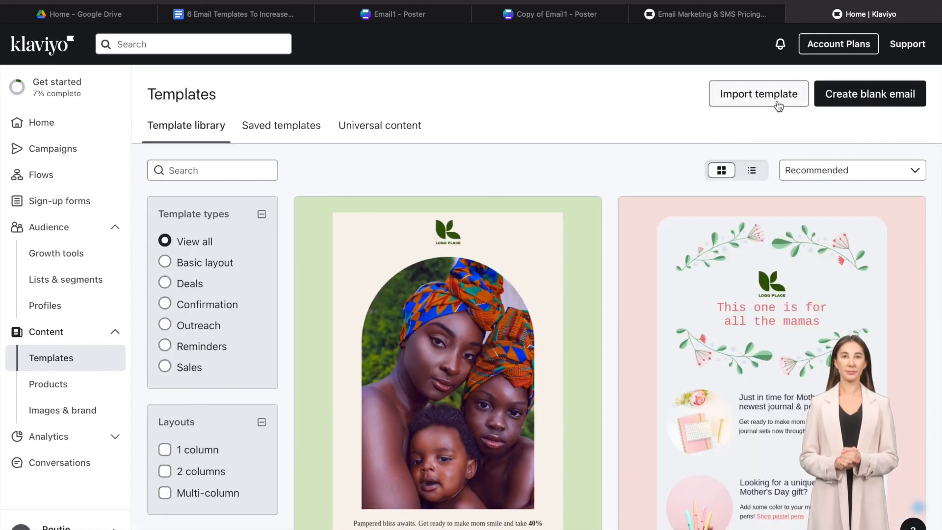
click(846, 100)
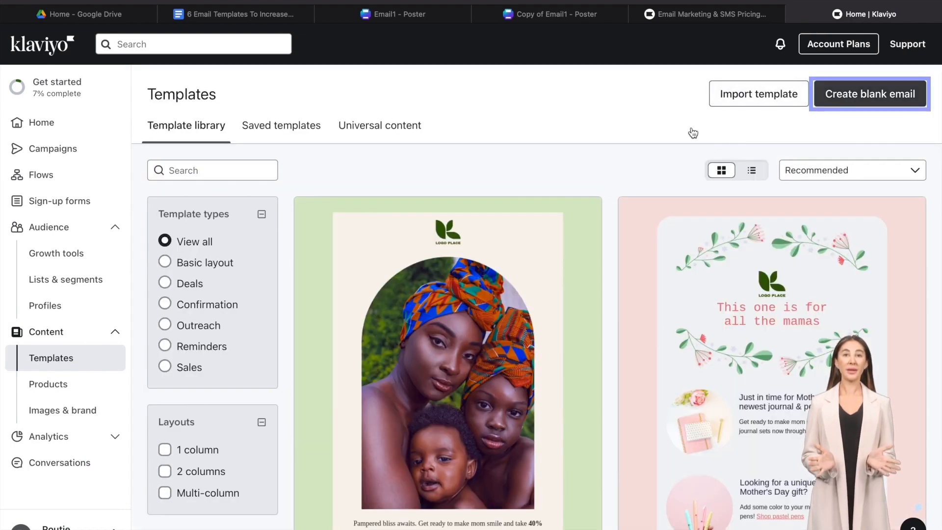
click(847, 95)
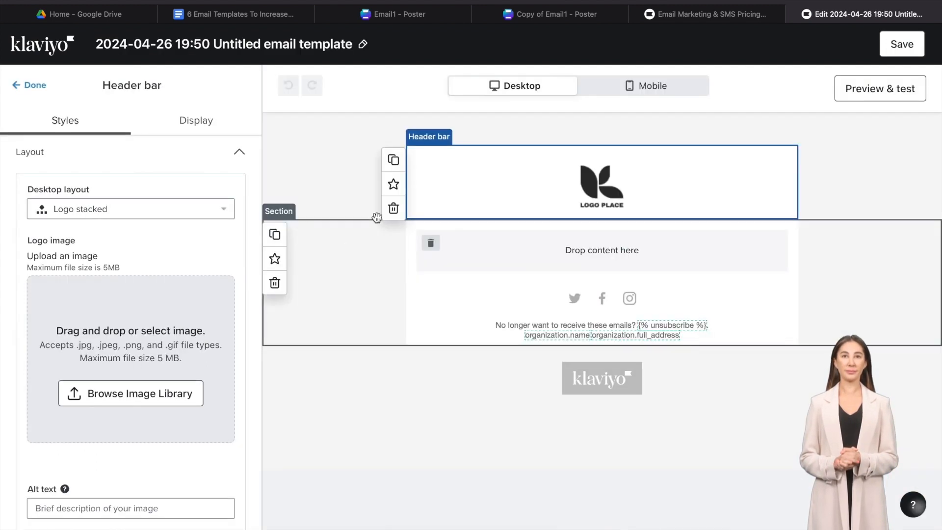
Step: Delete the header section containing the logo placeholder from the email template
click(393, 210)
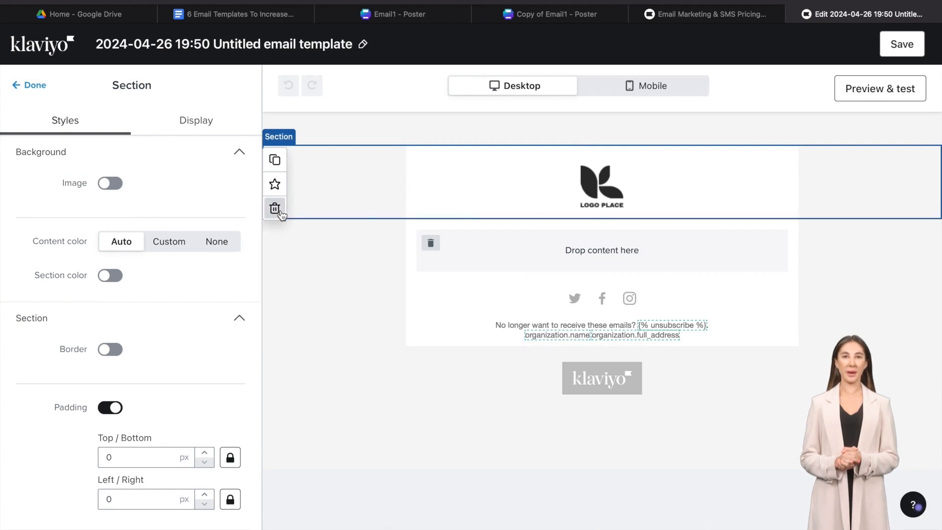
click(275, 210)
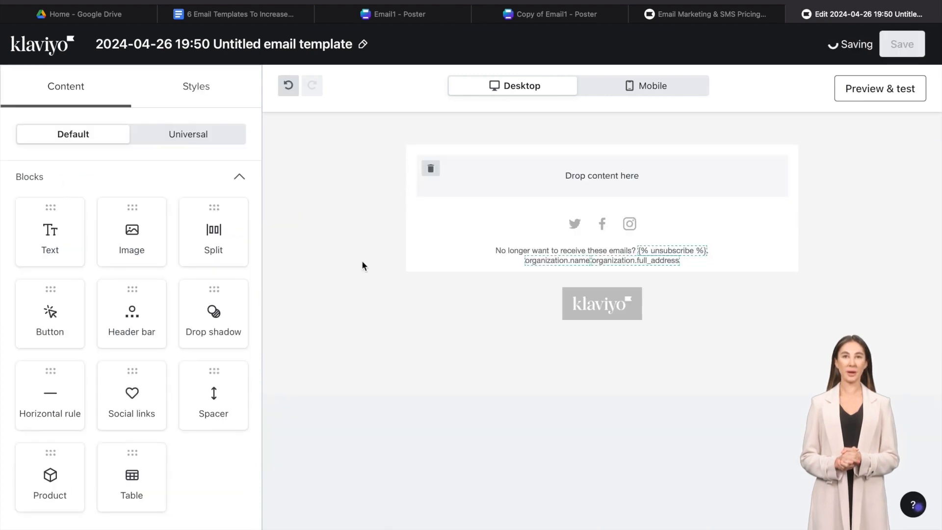
Step: Add an image block in the empty content area and upload 1.png from the Copy of Email1-5 folder into it
drag(131, 241, 534, 197)
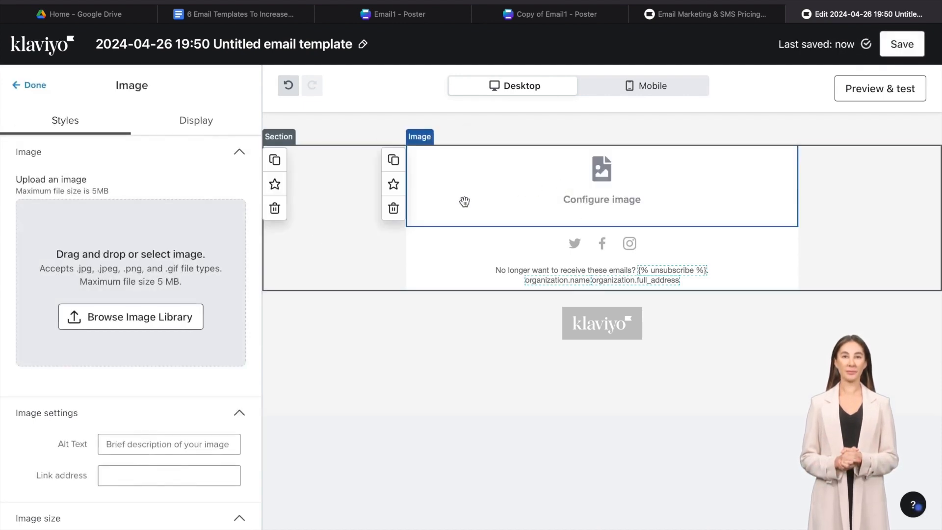
click(133, 324)
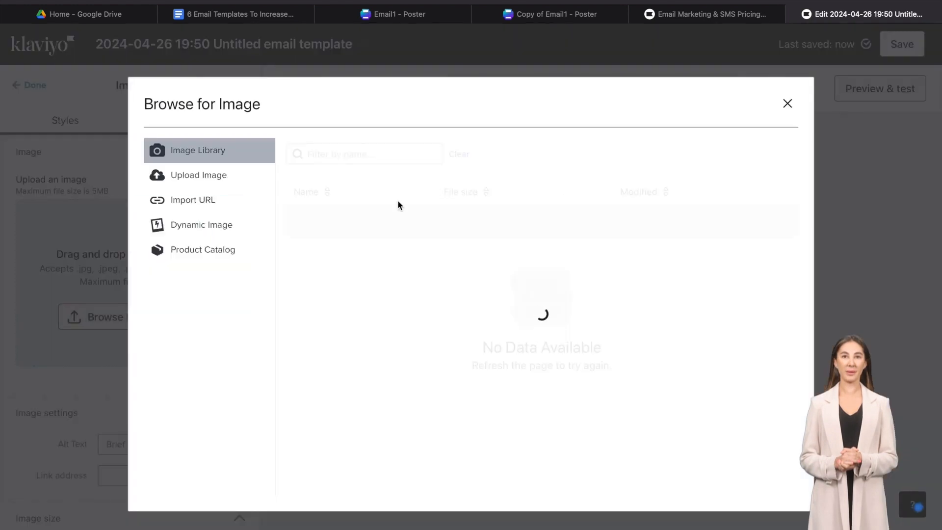
click(225, 180)
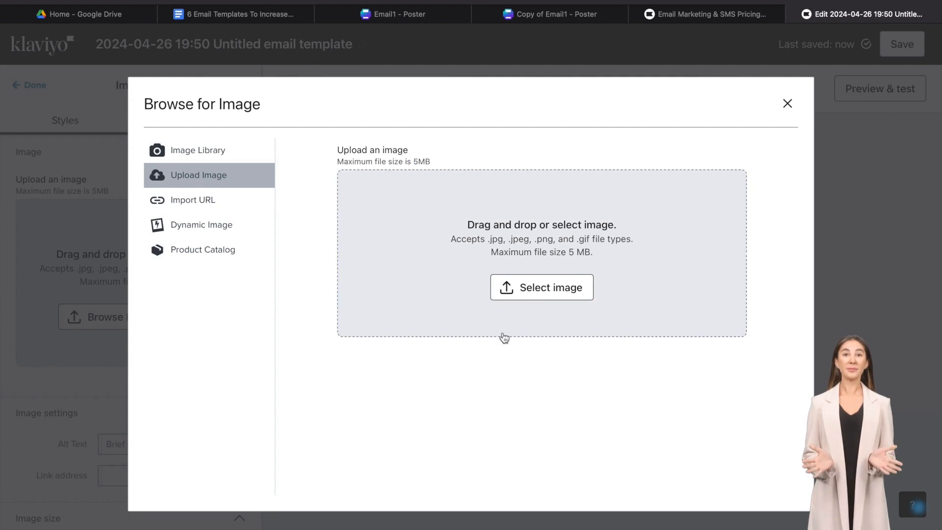
click(538, 293)
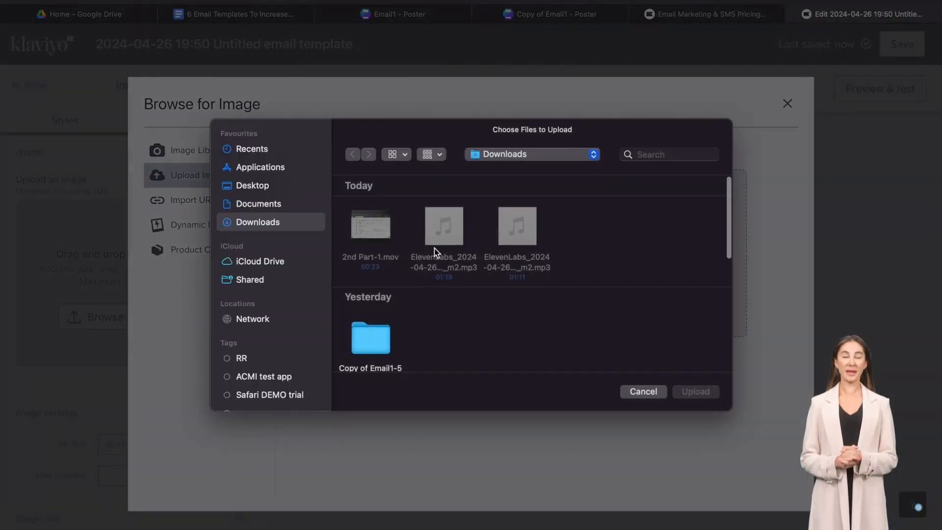
double_click(357, 332)
double_click(369, 234)
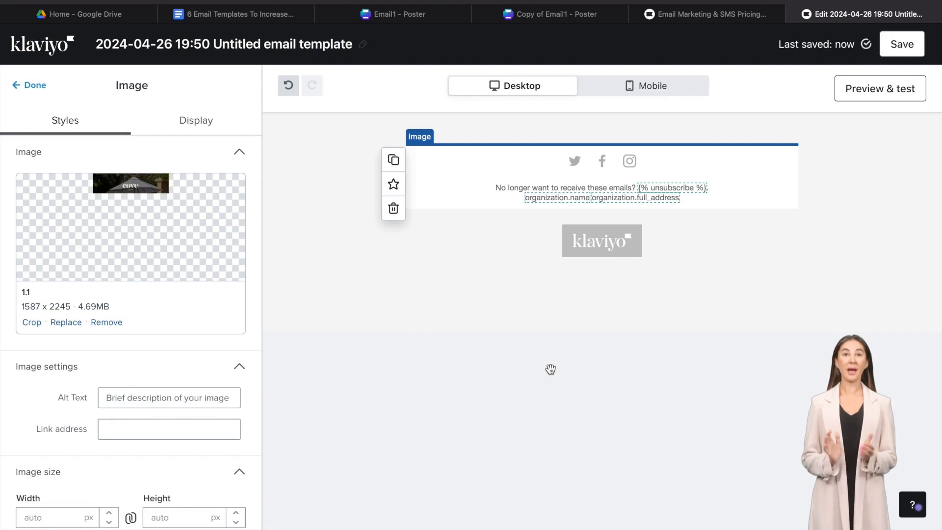
scroll(308, 384, down, 5)
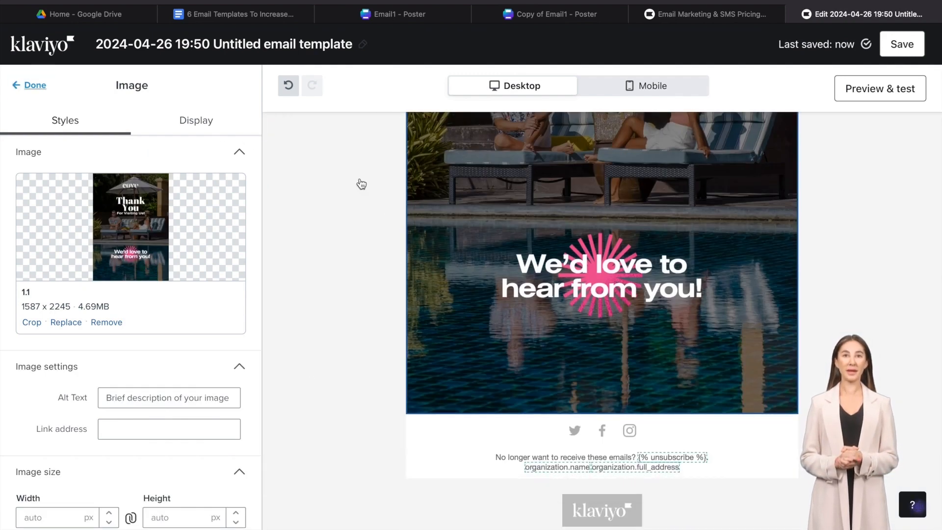
Step: Add a second image block directly below the poster image and upload 2.png from the Copy of Email1-5 folder into it
click(359, 180)
drag(132, 229, 433, 427)
scroll(430, 428, down, 2)
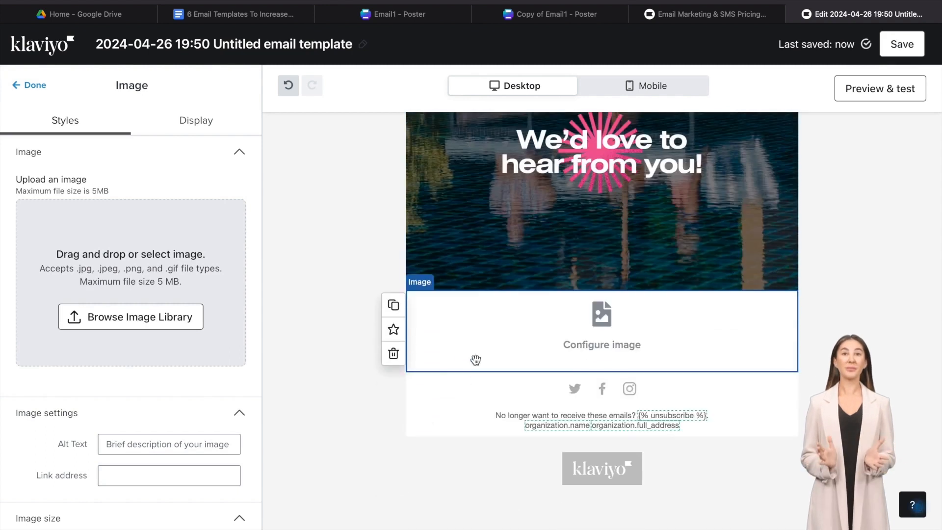
click(156, 319)
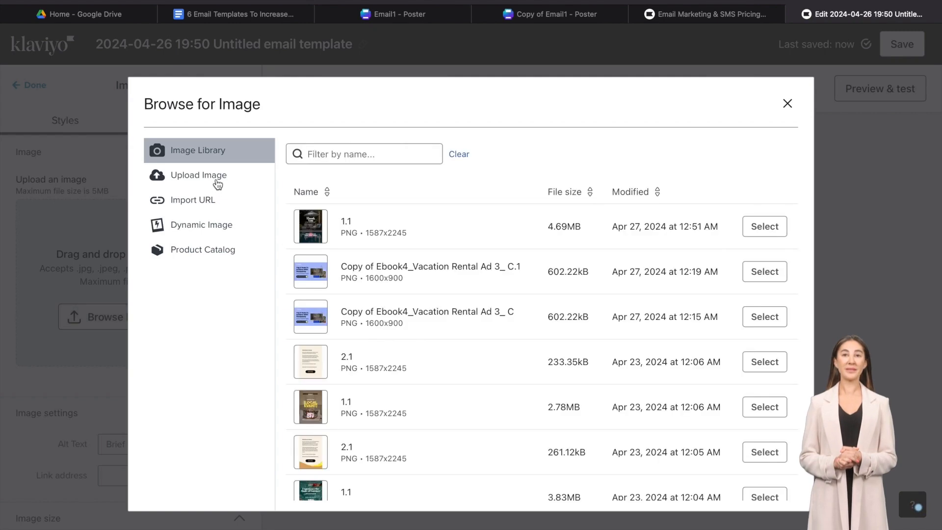
click(217, 182)
click(548, 293)
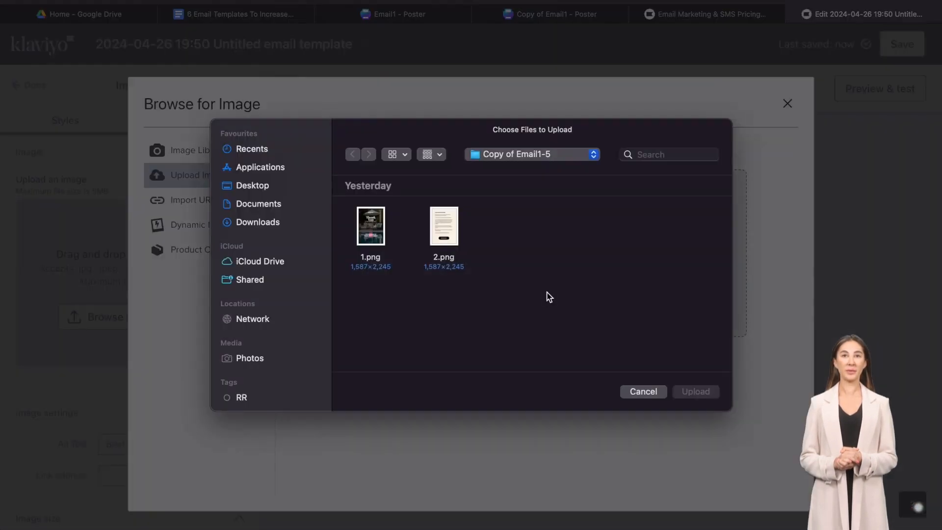
click(441, 231)
key(Return)
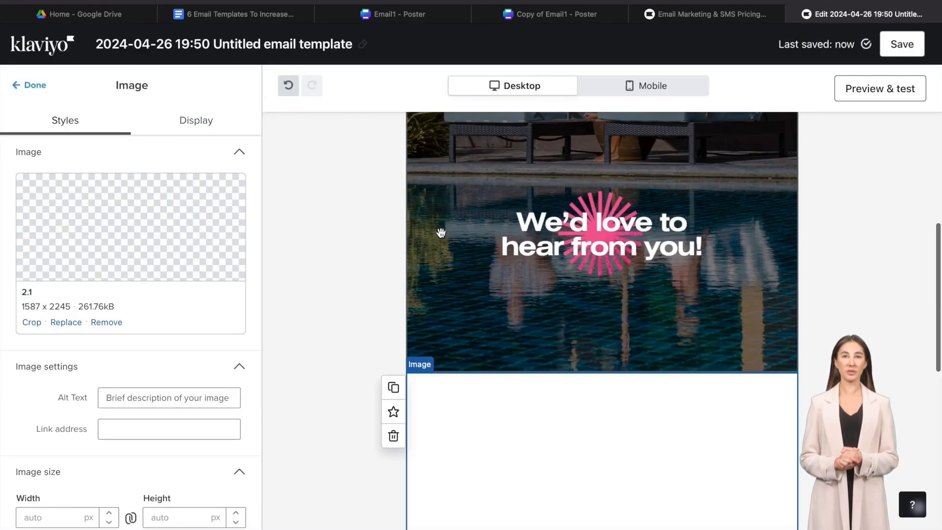
Step: Open the second image's link address for editing, leave it empty, and save the email template
scroll(468, 304, down, 4)
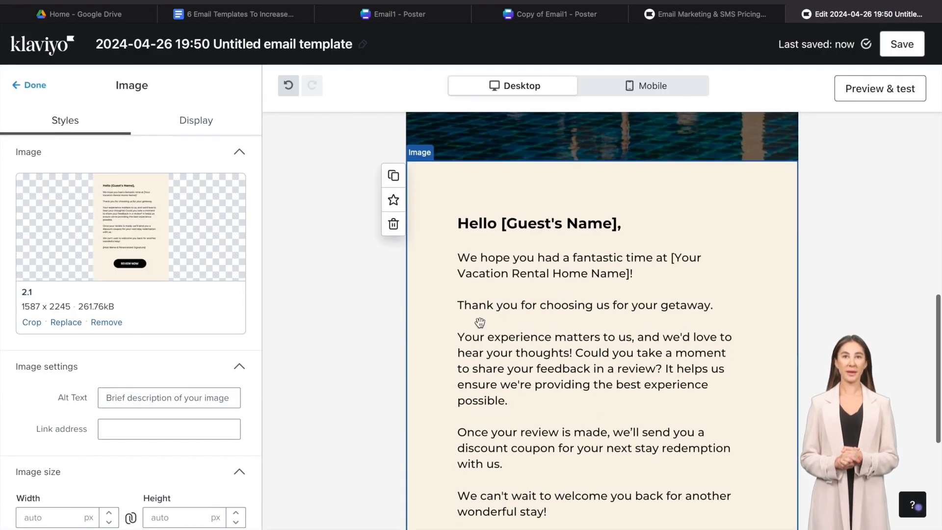
click(110, 427)
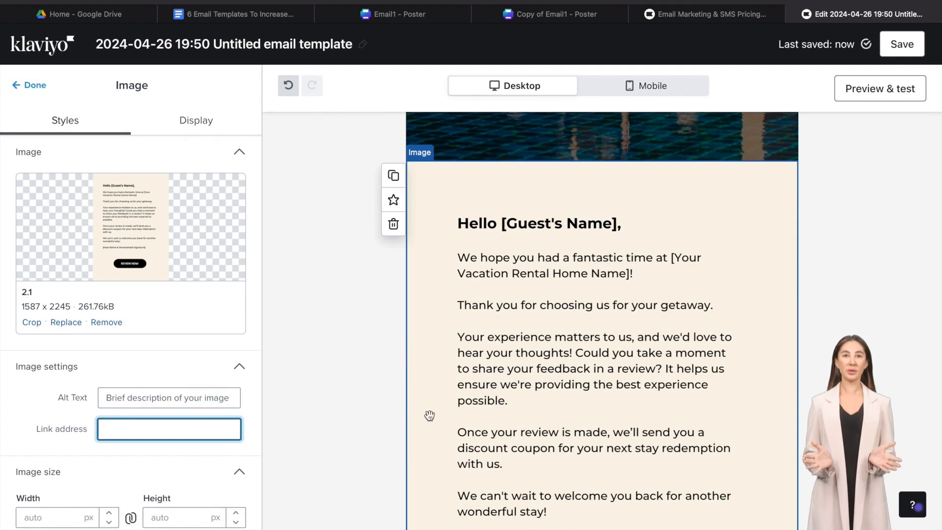
scroll(448, 359, down, 2)
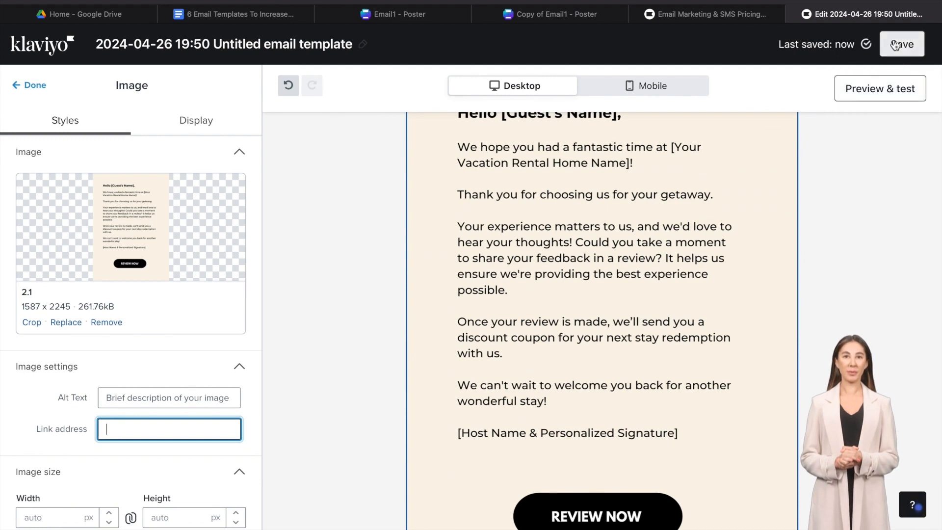
click(895, 46)
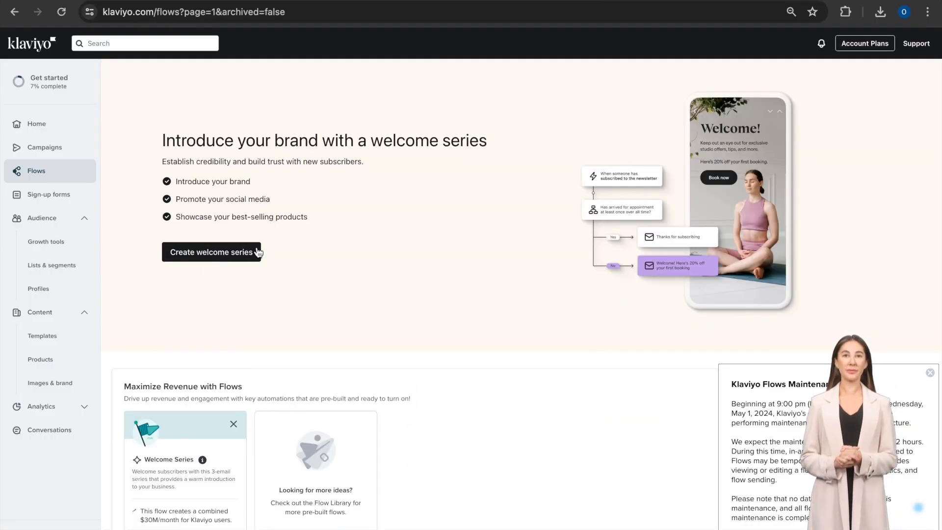
Step: Create a welcome series flow triggered by the Newsletter list, with no coupon and no social media or best sellers messages
click(257, 252)
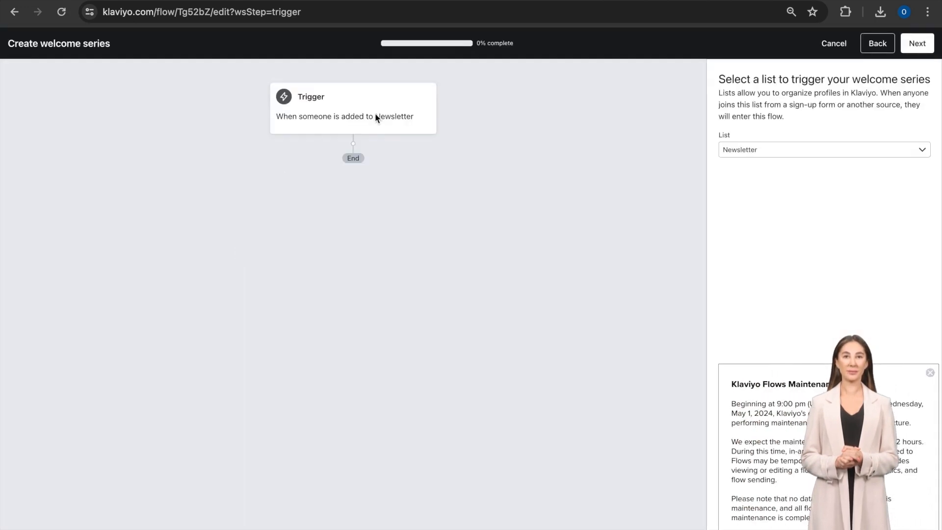
click(918, 44)
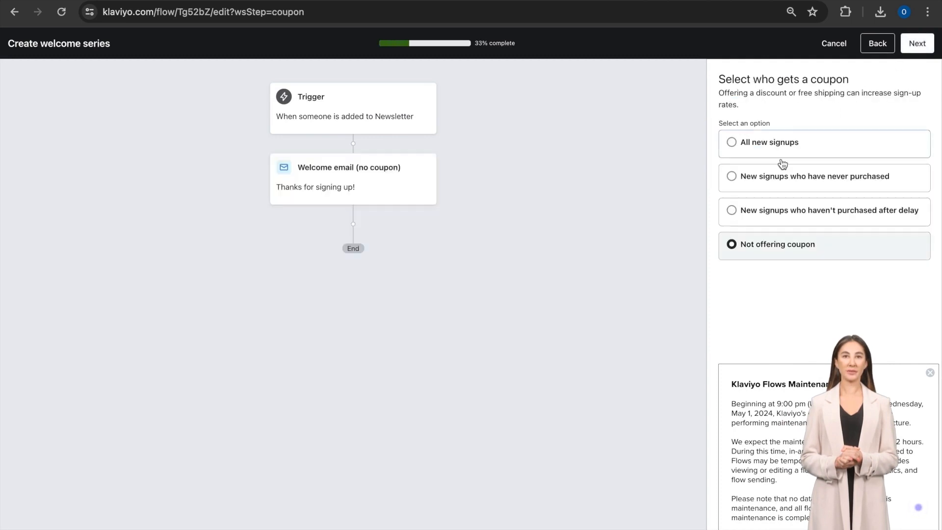
click(910, 46)
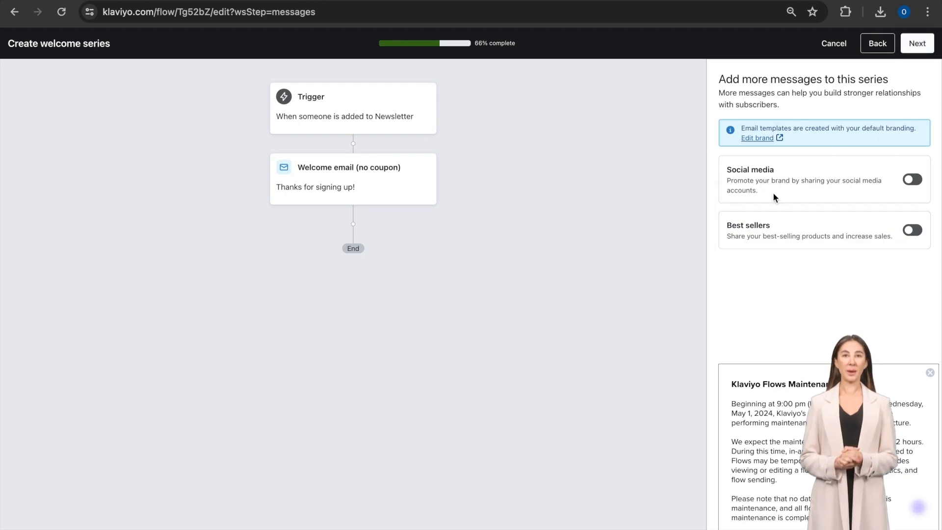
click(915, 52)
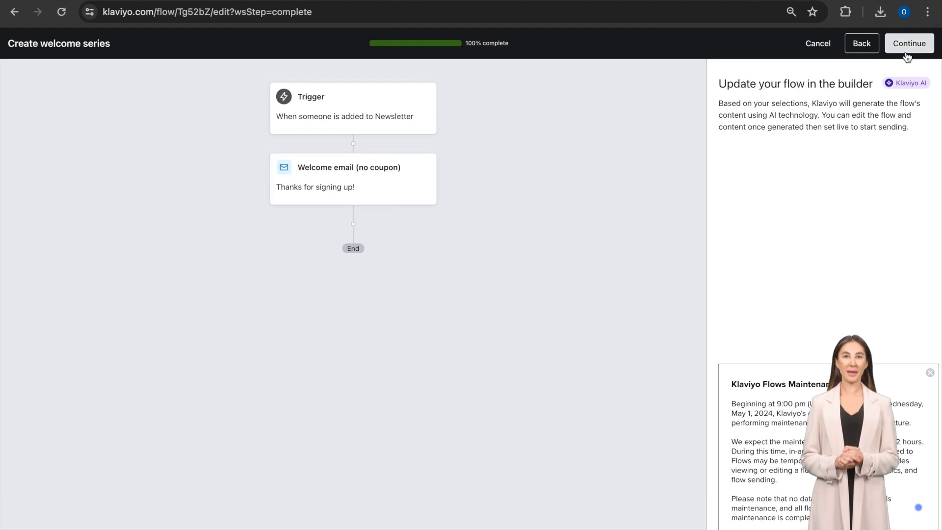
click(906, 53)
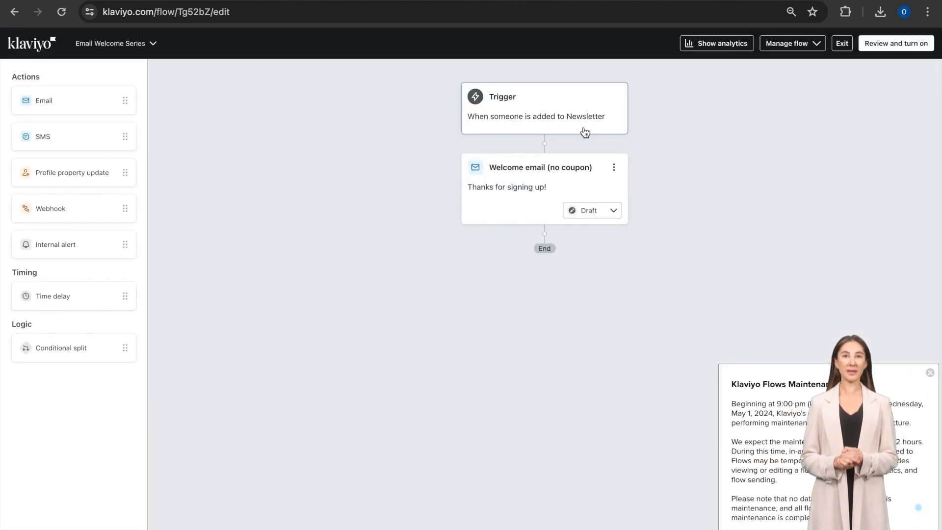
Step: Open the no-coupon welcome email for editing and rename it Email #1
click(614, 168)
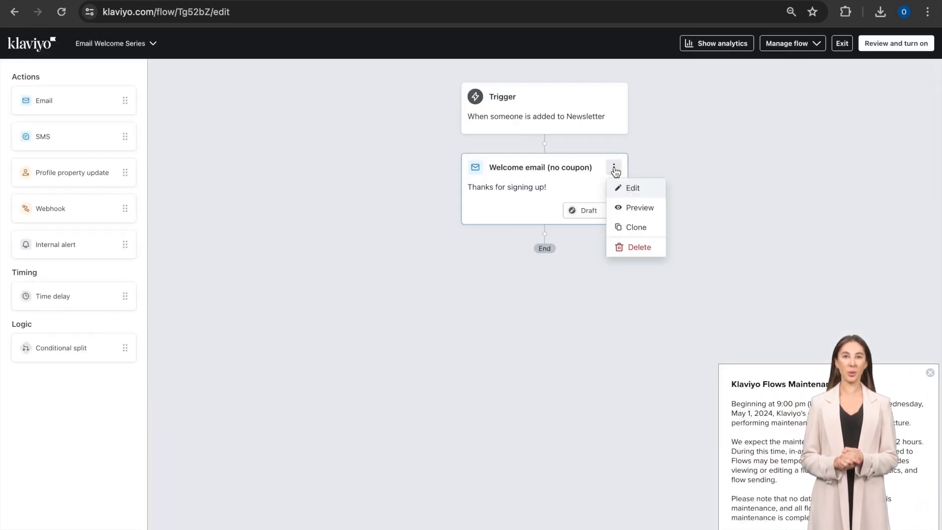
click(622, 190)
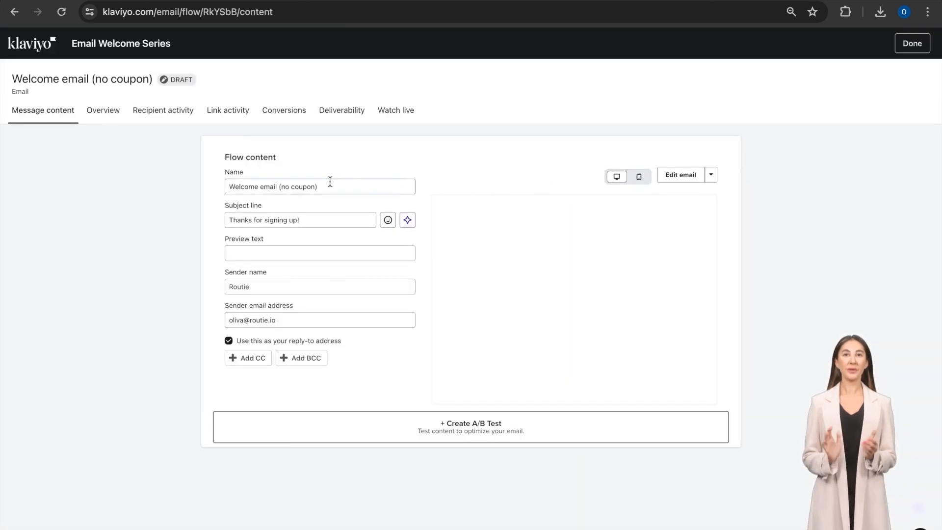
drag(330, 181, 227, 185)
text(Email #1)
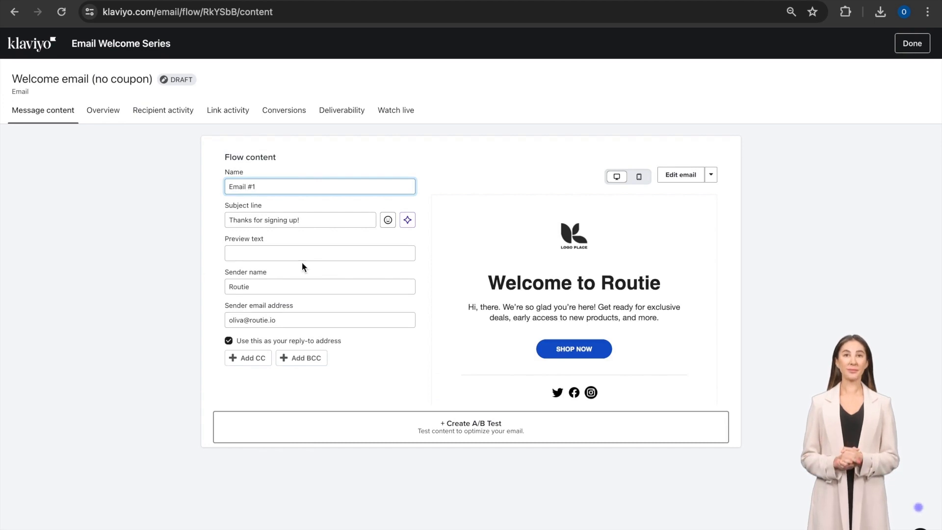
click(711, 174)
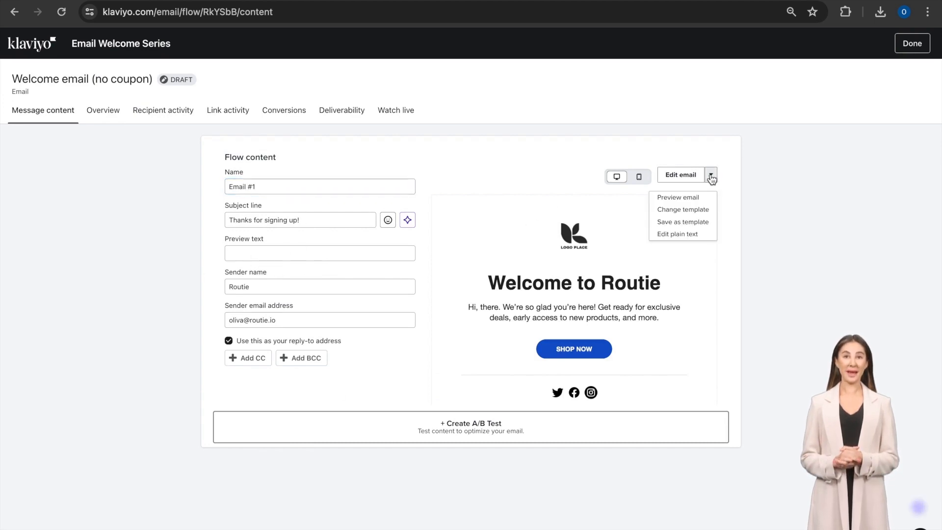
click(678, 210)
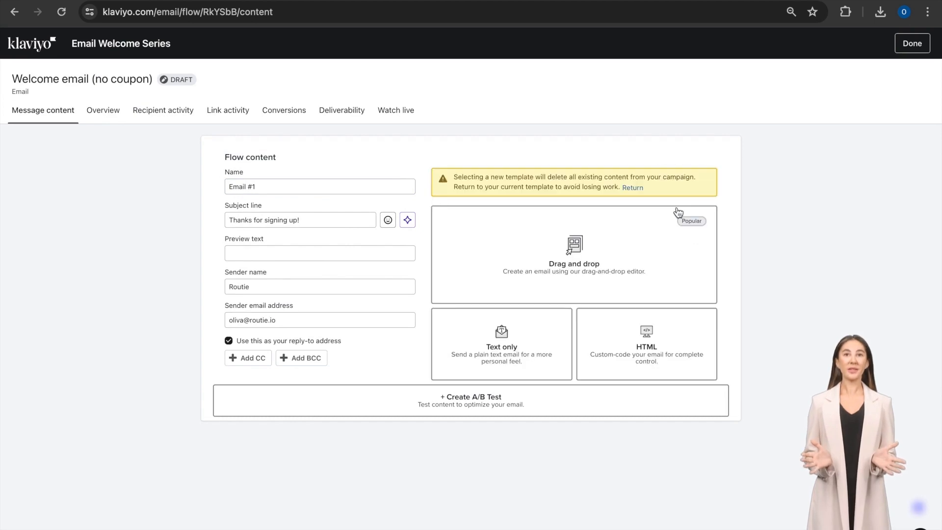
click(577, 246)
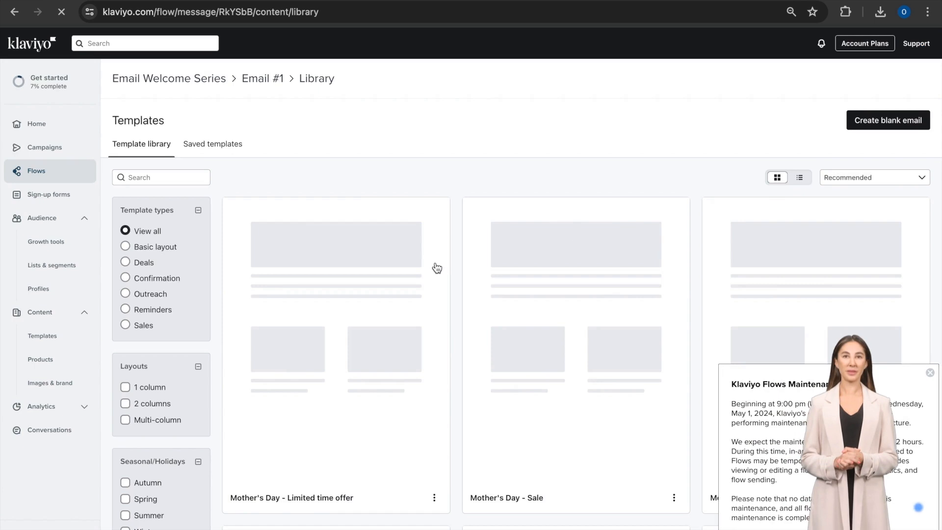
click(208, 147)
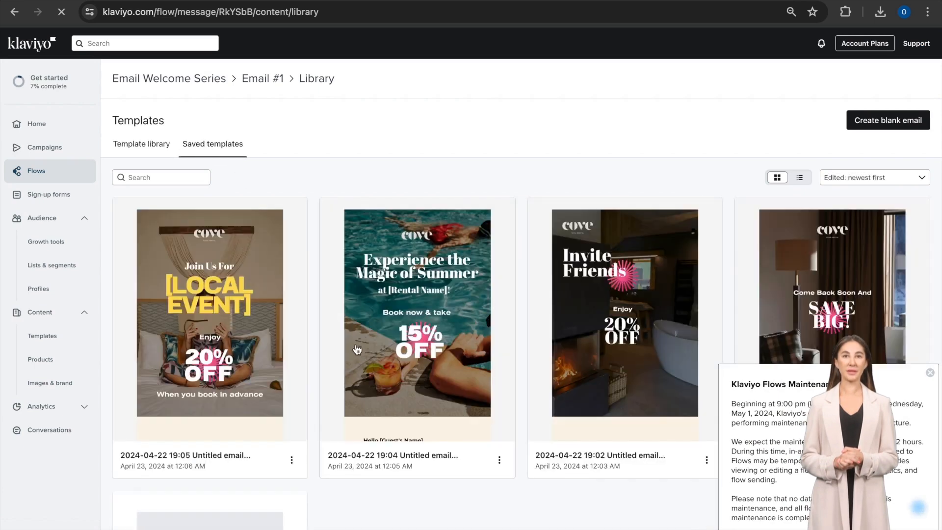
scroll(346, 333, down, 5)
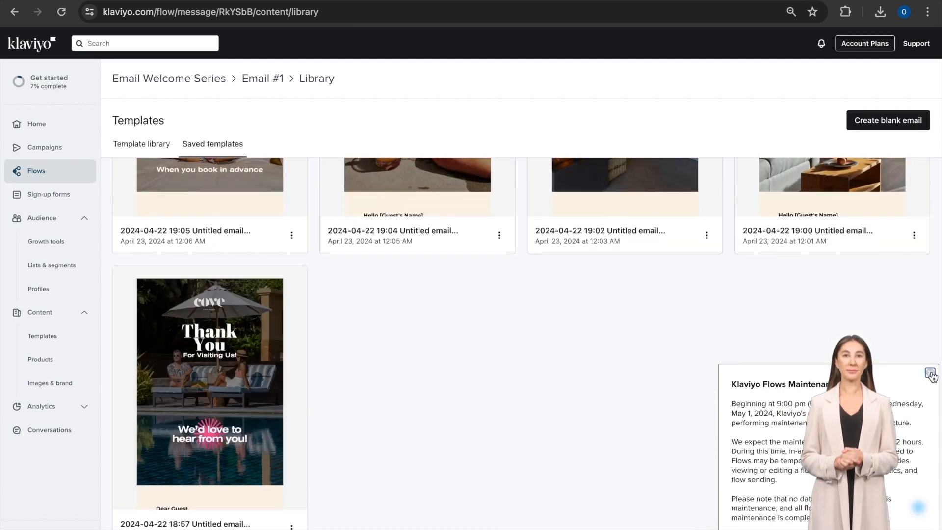
click(929, 372)
click(269, 352)
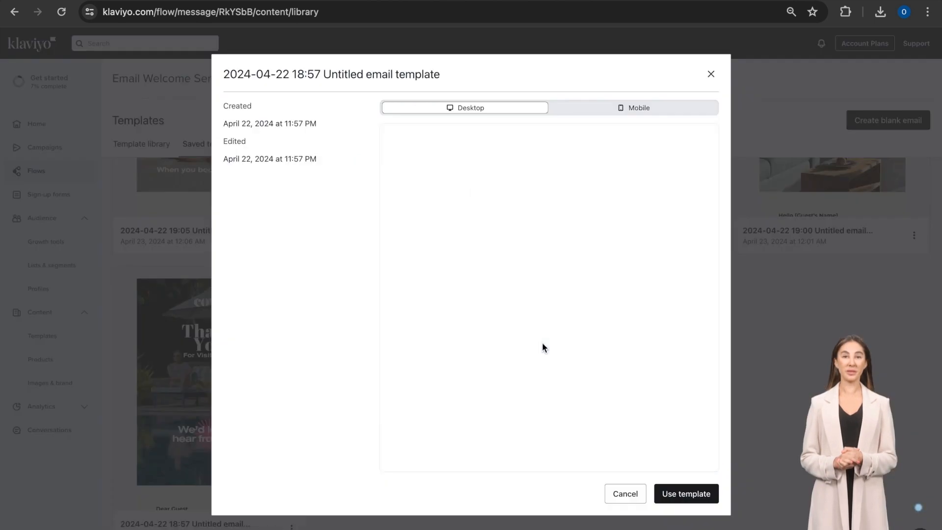
scroll(580, 328, down, 10)
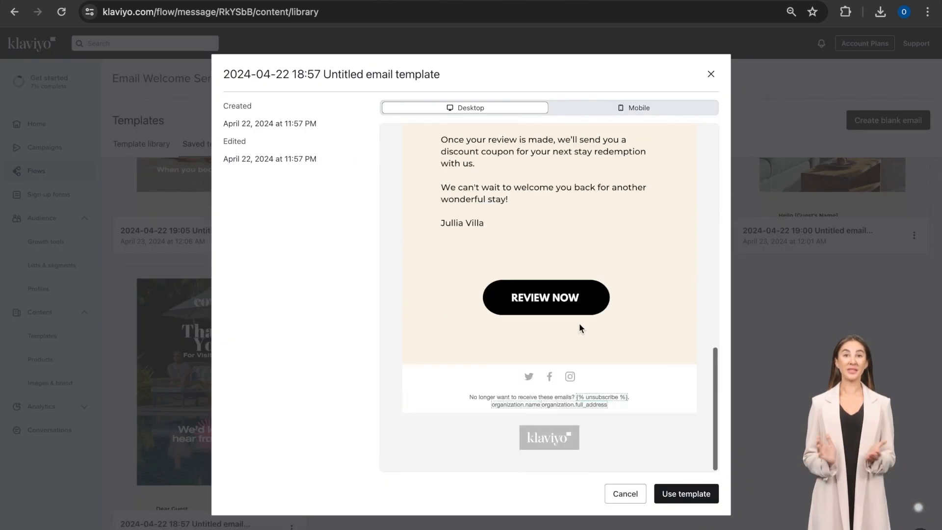
scroll(574, 326, up, 10)
click(683, 494)
click(888, 42)
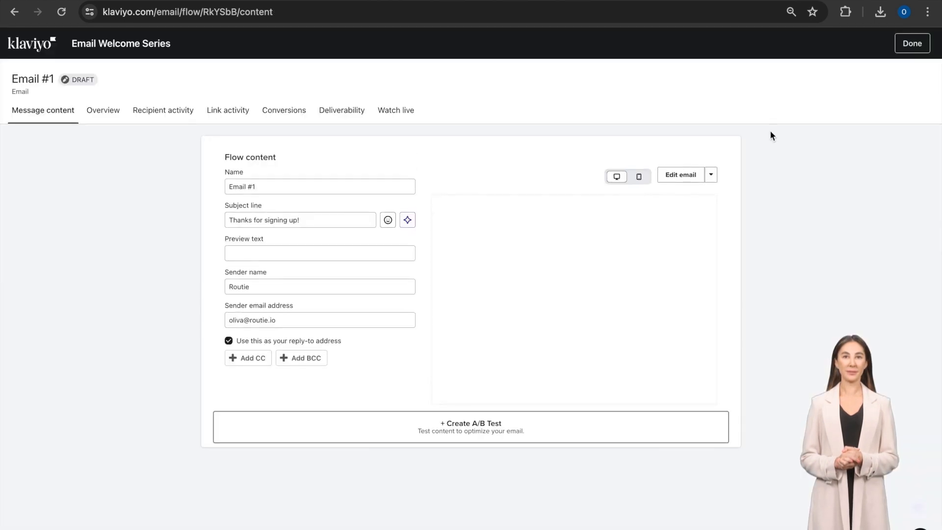
click(907, 49)
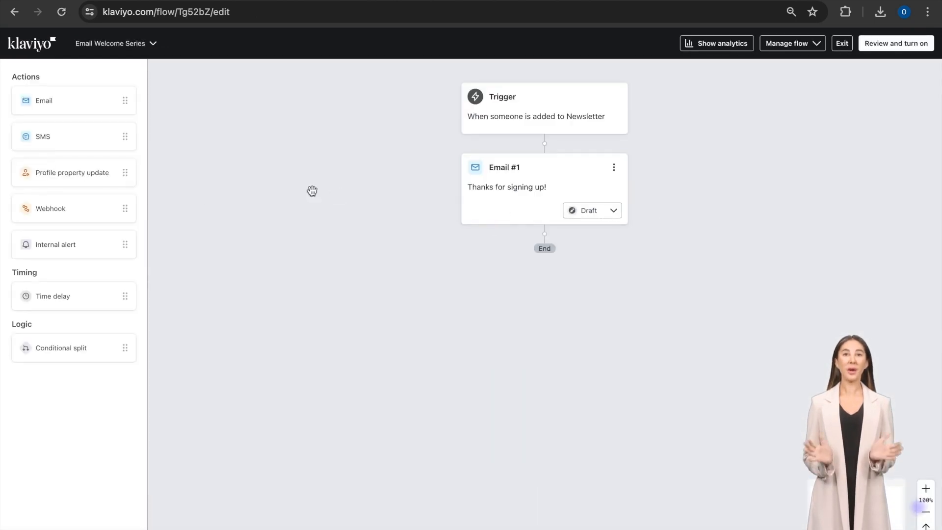
Step: Add a time delay between the trigger and Email #1, set it to 4 days, and save it
drag(70, 301, 547, 142)
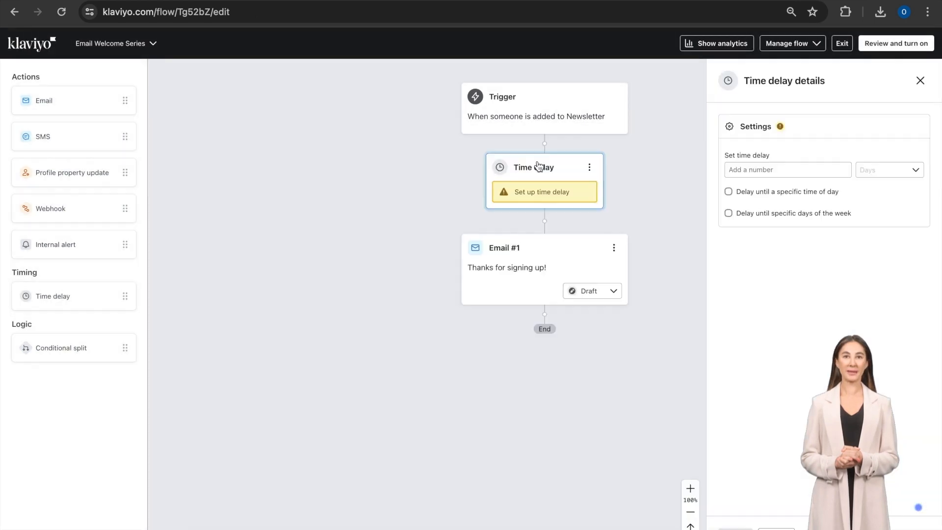
click(738, 174)
text(4)
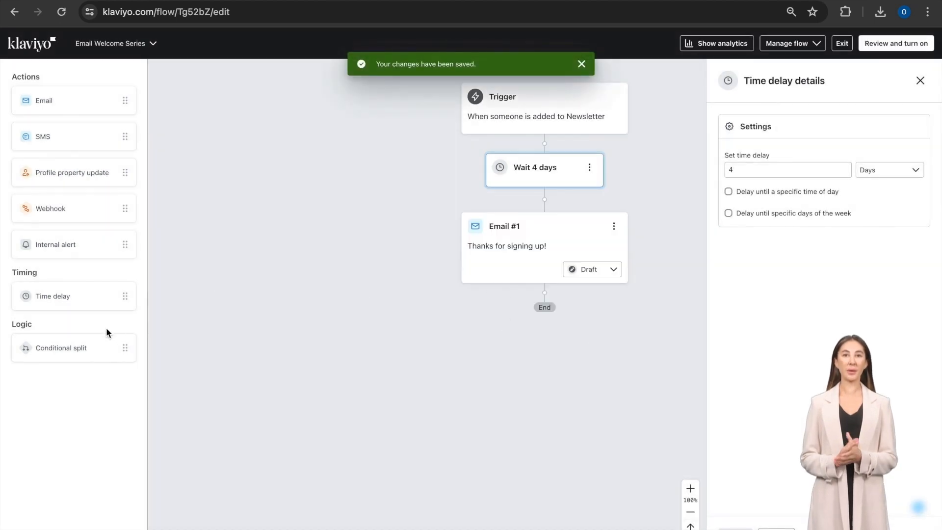
Step: Add a time delay directly after Email #1, set it to 5 days, and save it
drag(75, 300, 535, 305)
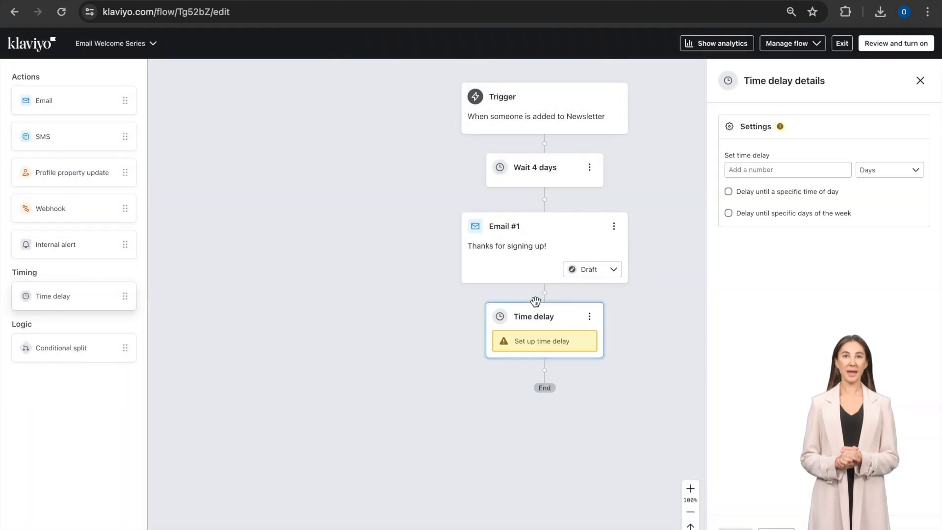
click(751, 171)
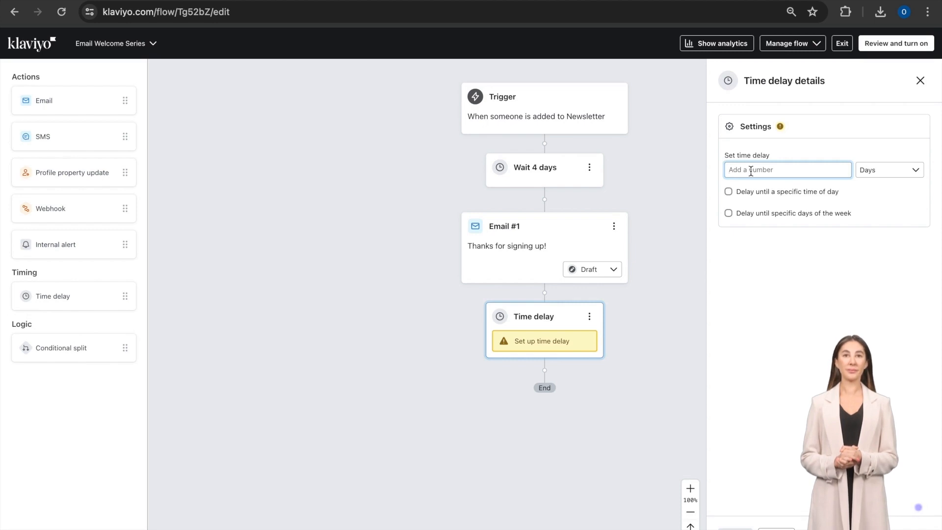
click(735, 529)
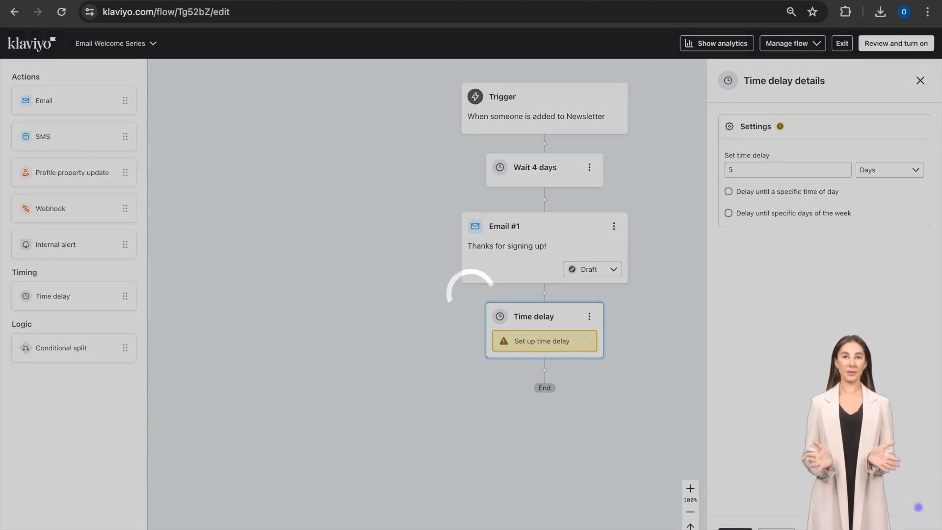
Step: Add a second email after the 5-day delay at the end of the flow and open it for editing
drag(74, 113, 542, 373)
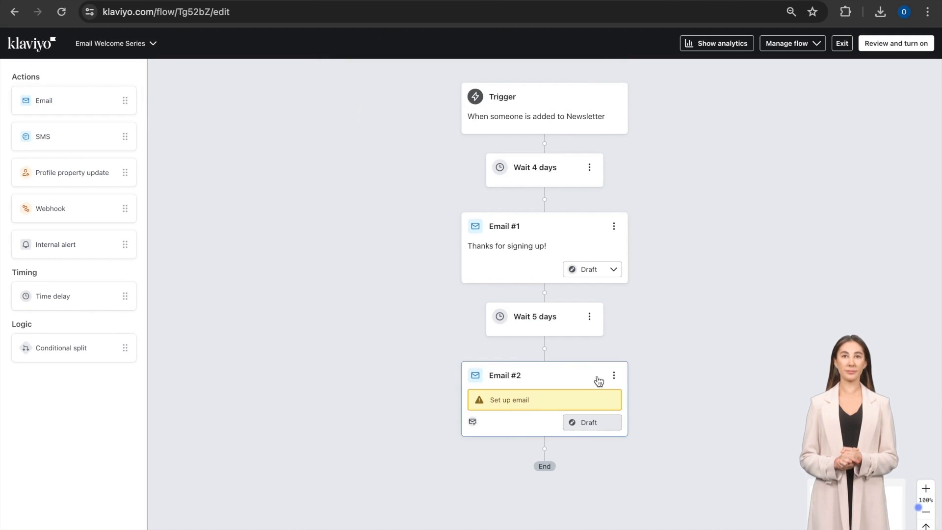
click(615, 376)
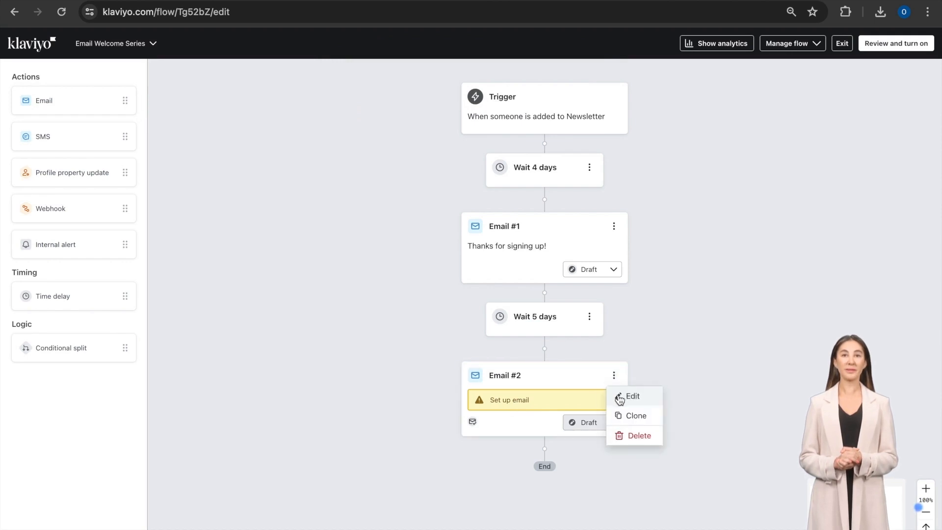
click(619, 396)
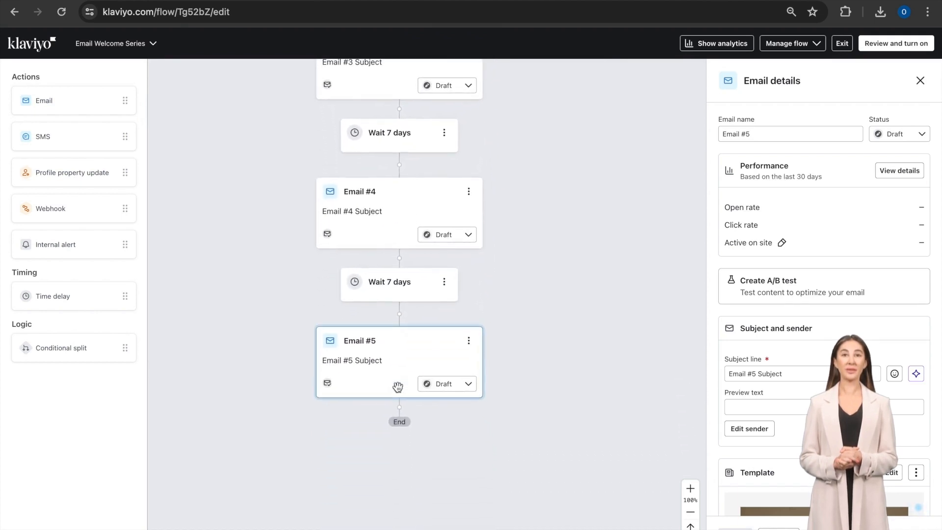
Step: Look over the flow from Email #5 back up to the trigger and start reviewing and turning it on
scroll(398, 387, up, 8)
scroll(397, 387, up, 3)
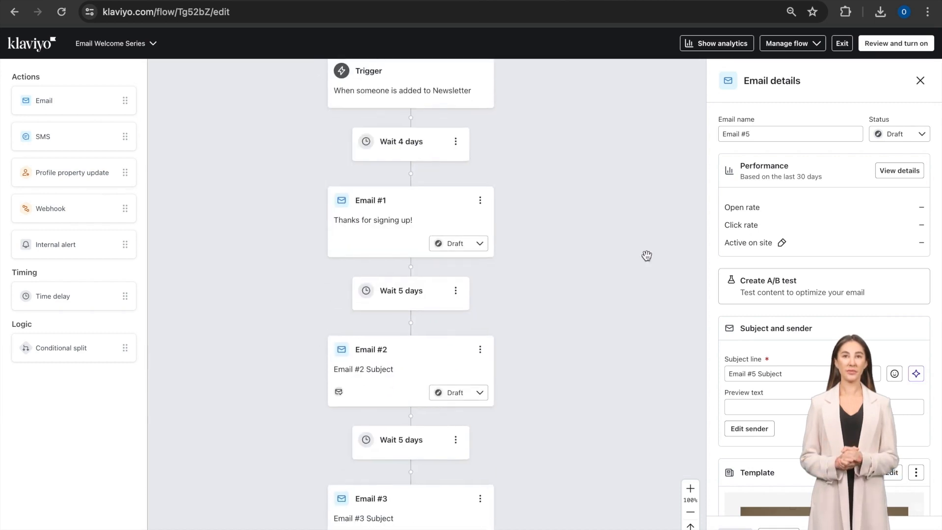
click(884, 48)
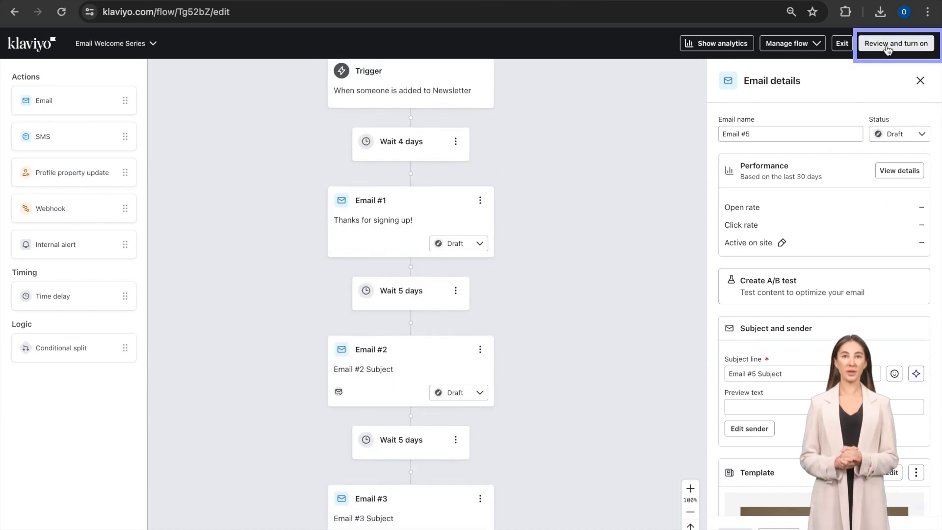